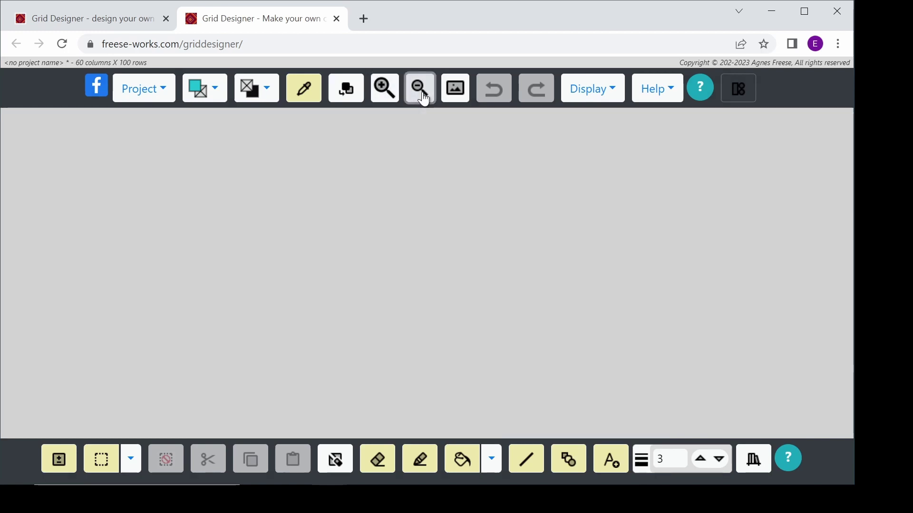
Limit both the foreground and background color palettes to the colors used in the dragon design.
left_click(418, 90)
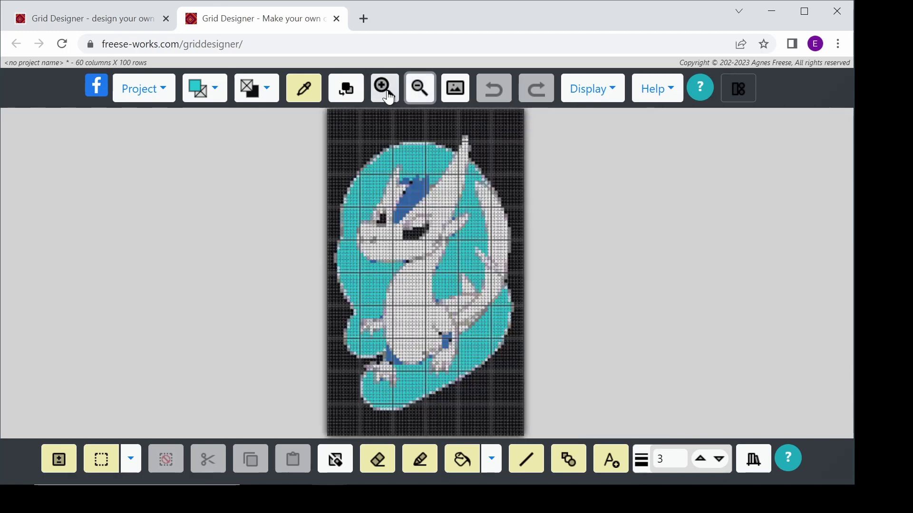
left_click(386, 93)
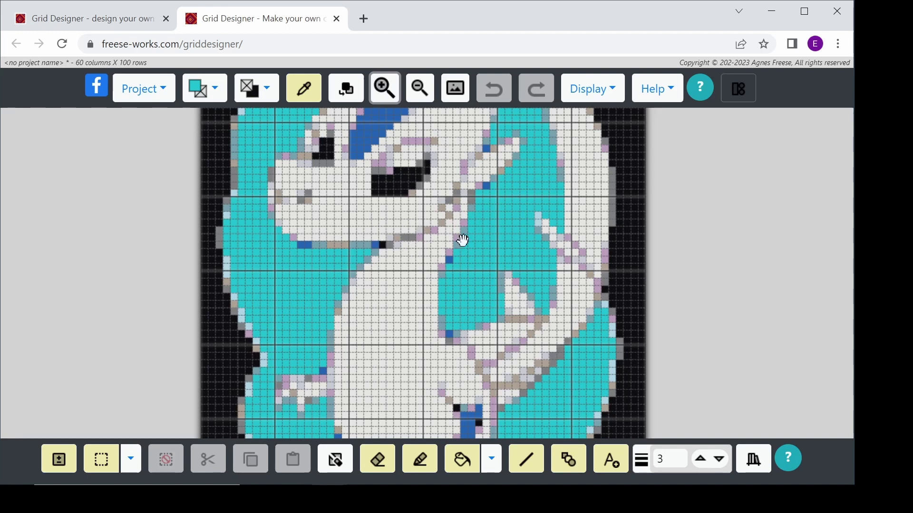
left_click_drag(432, 205, 412, 270)
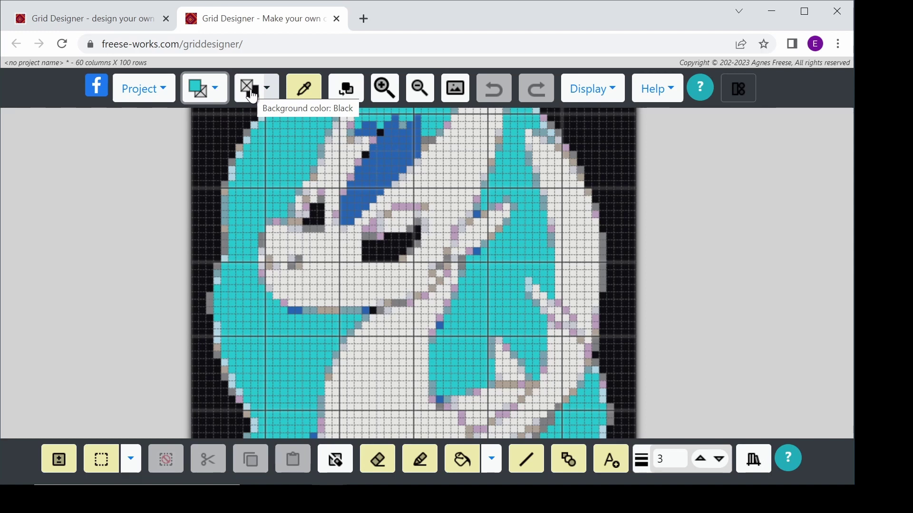
left_click(217, 92)
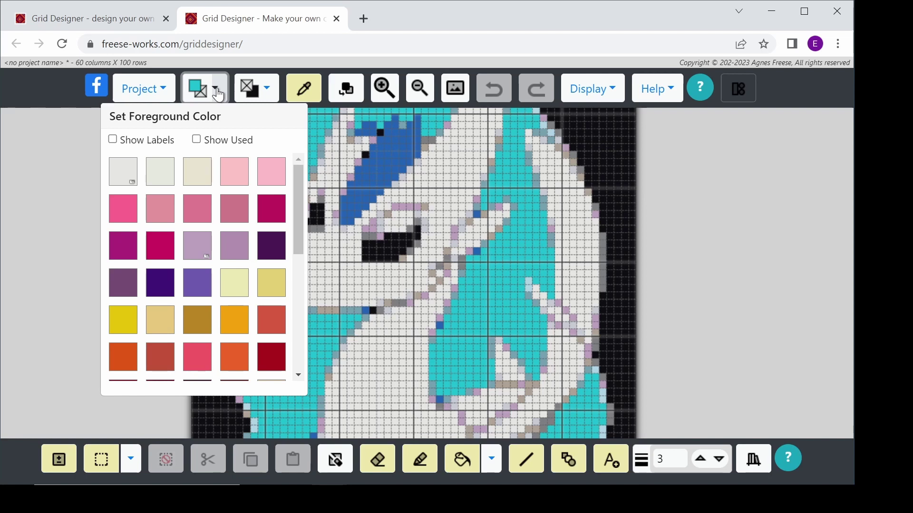
left_click(197, 140)
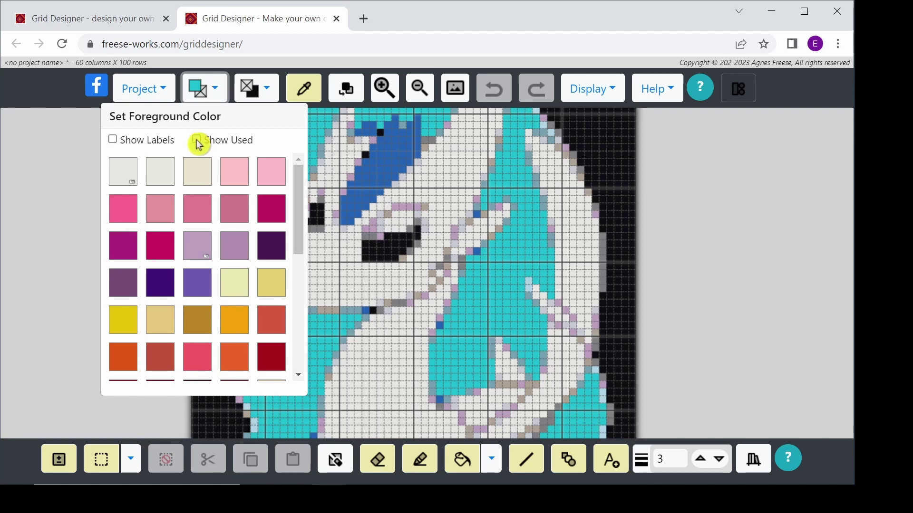
left_click(197, 141)
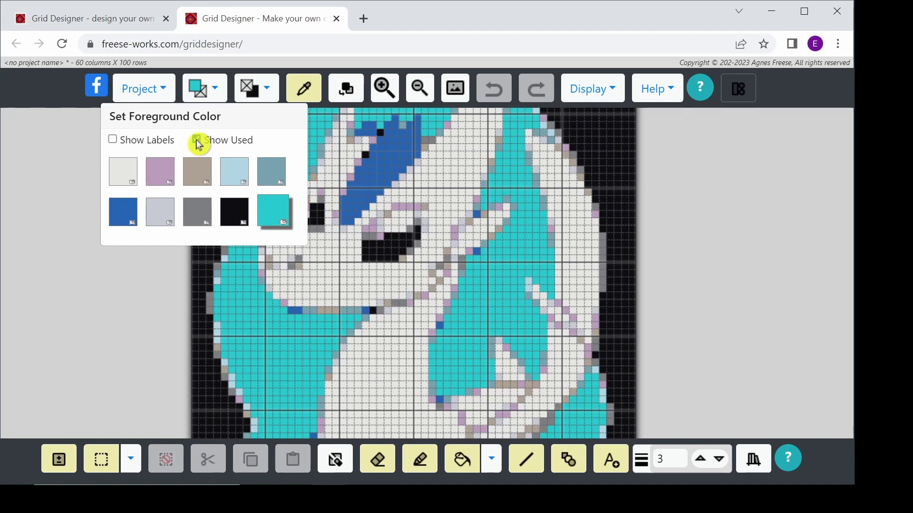
left_click(272, 95)
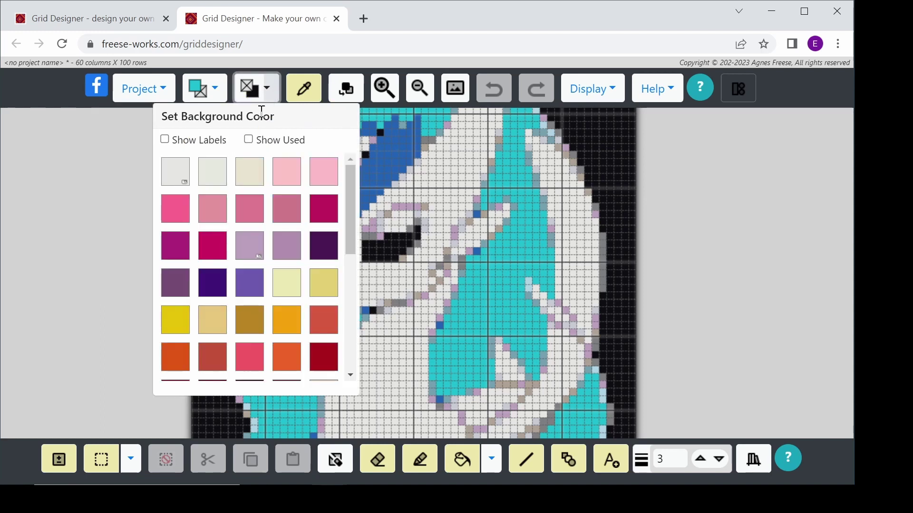
left_click(248, 140)
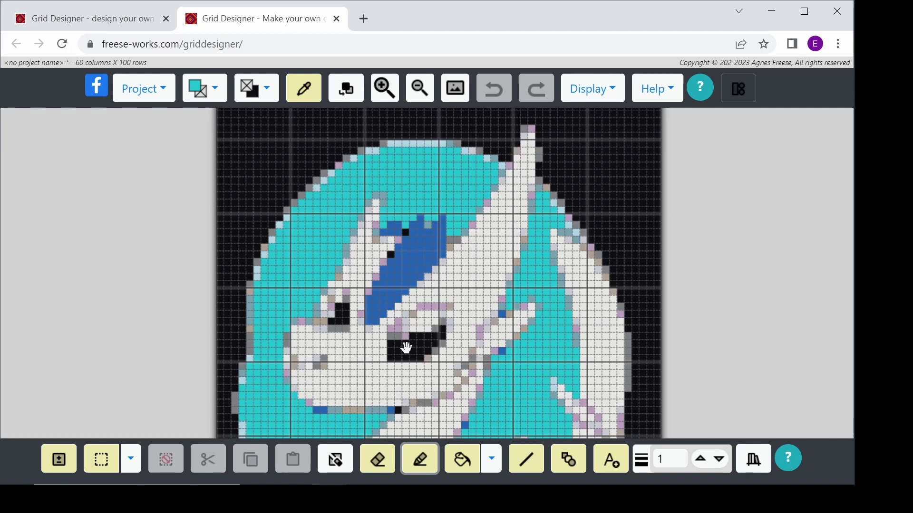
Try 1-cell Pencil strokes in turquoise over the black background and in black over the turquoise area, and undo both.
left_click(423, 468)
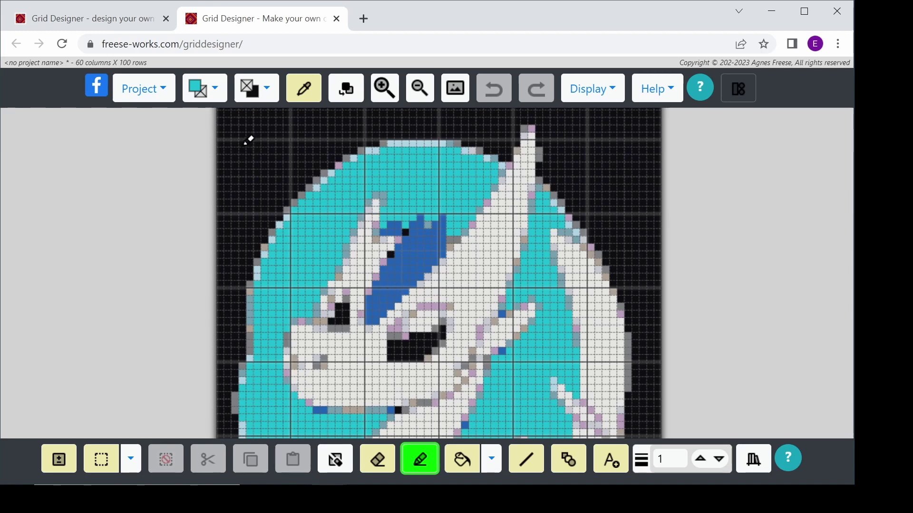
left_click_drag(244, 143, 317, 124)
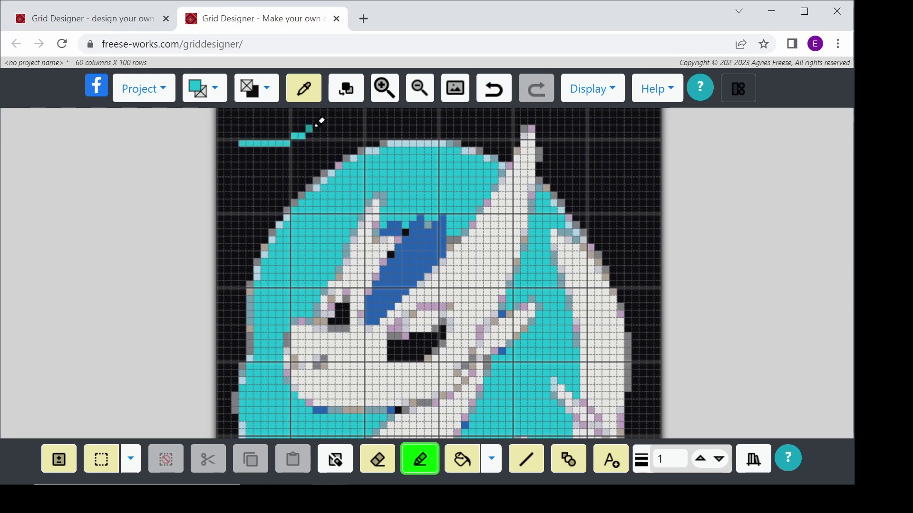
mouse_move(293, 280)
left_mouse_down()
mouse_move(345, 192)
mouse_move(386, 177)
left_mouse_up()
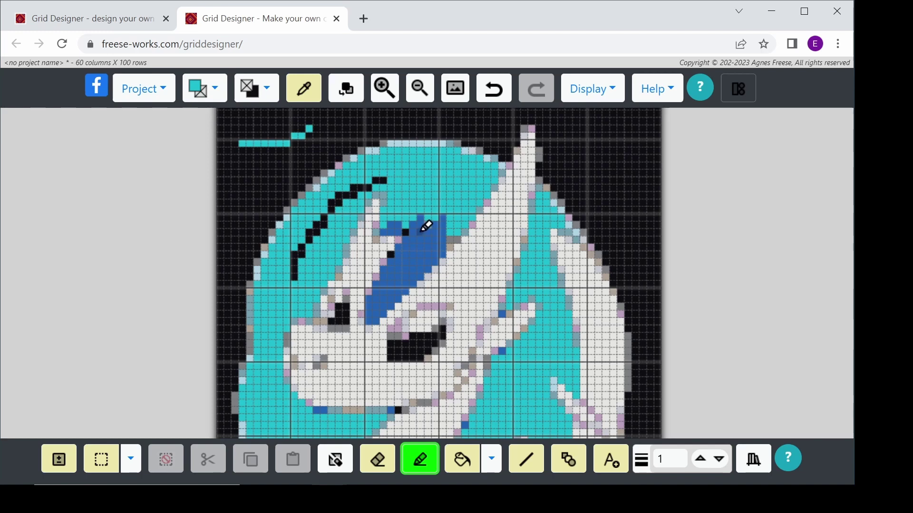
left_click(504, 92)
left_click(496, 91)
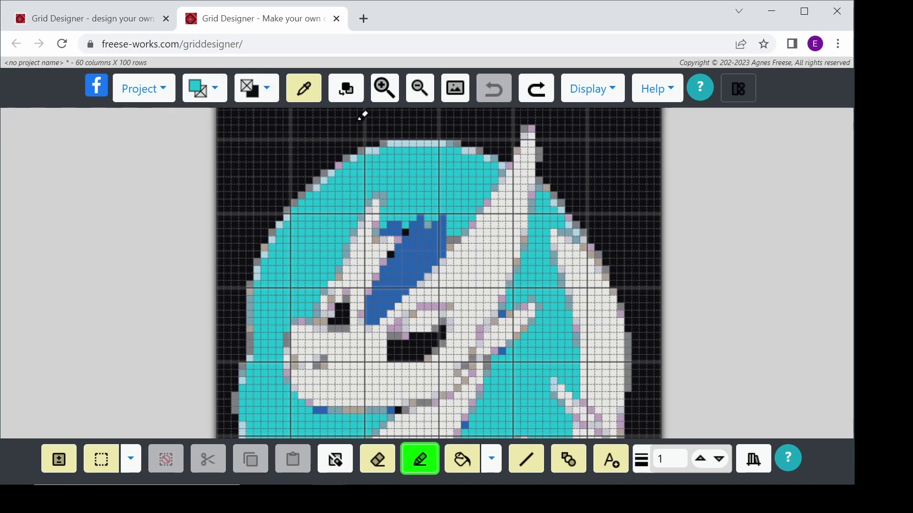
Try Pencil strokes with beige as foreground and black as background color, undo both, and restore turquoise as the foreground color.
left_click(212, 101)
left_click(197, 170)
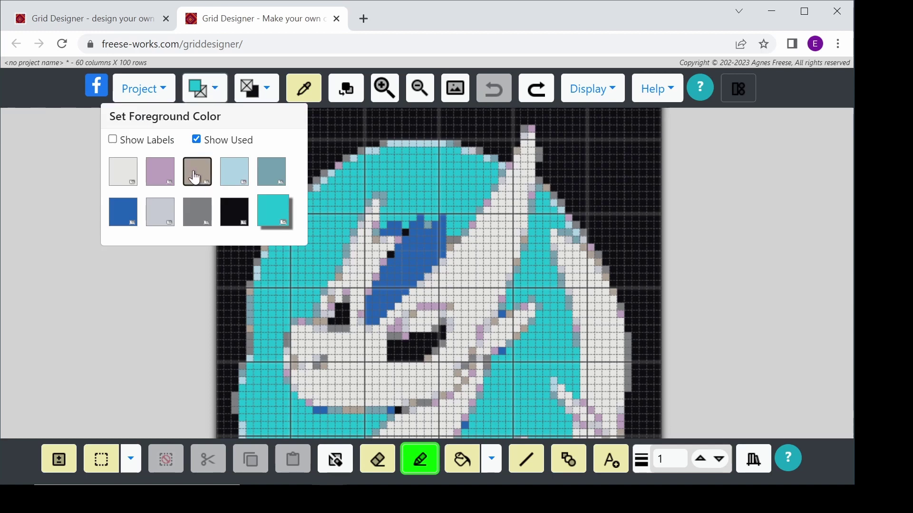
left_click_drag(233, 139, 301, 133)
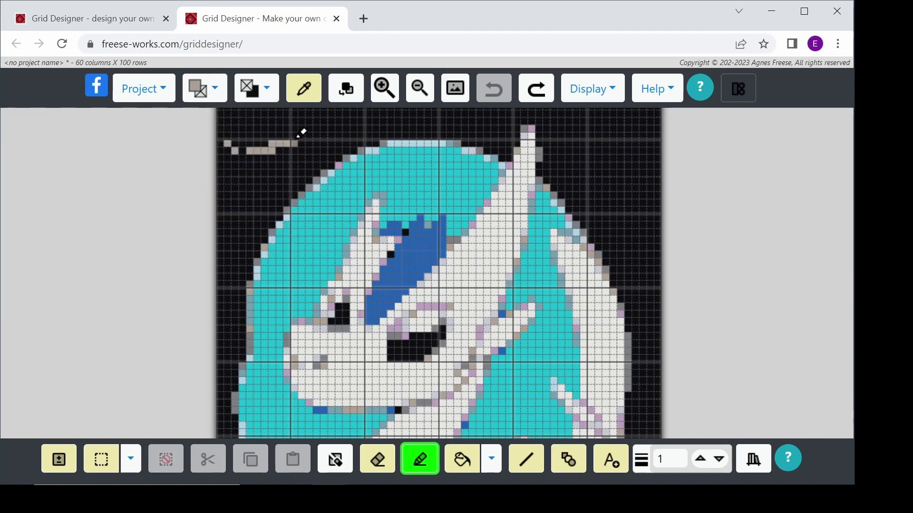
left_click_drag(298, 260, 334, 202)
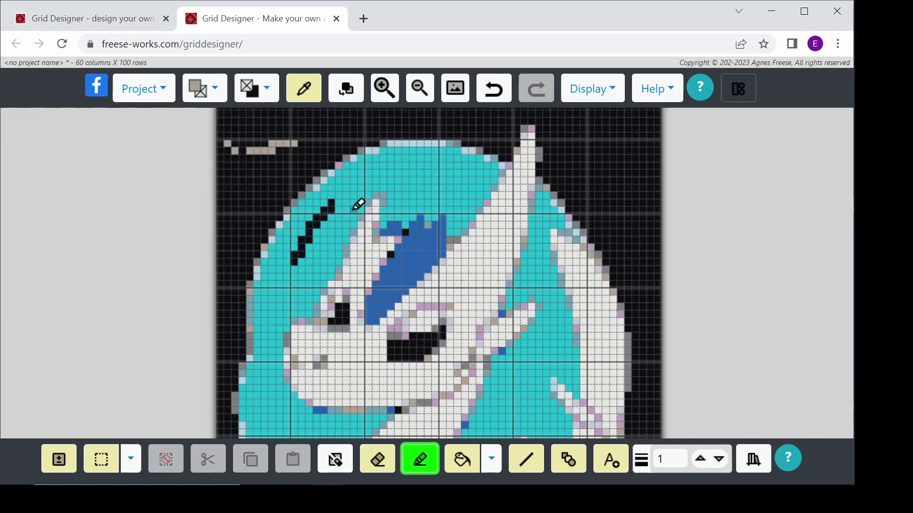
left_click(492, 93)
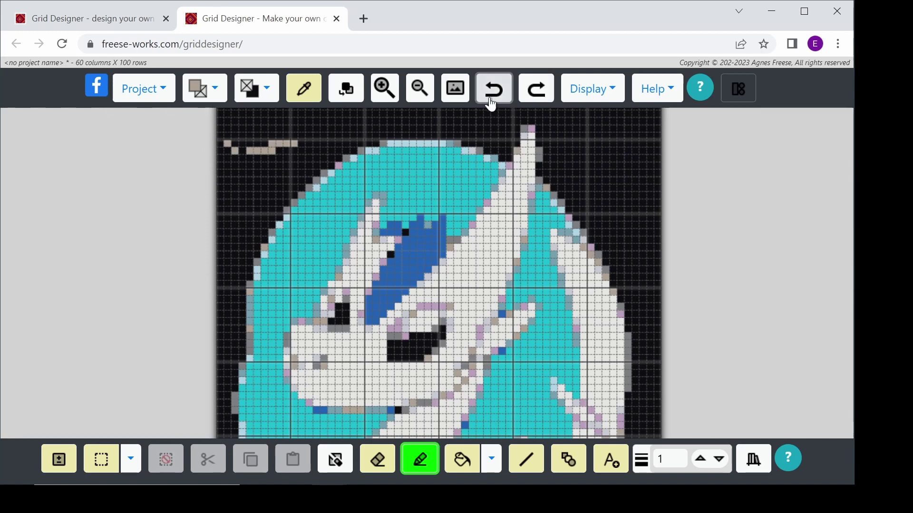
left_click(492, 93)
left_click(215, 90)
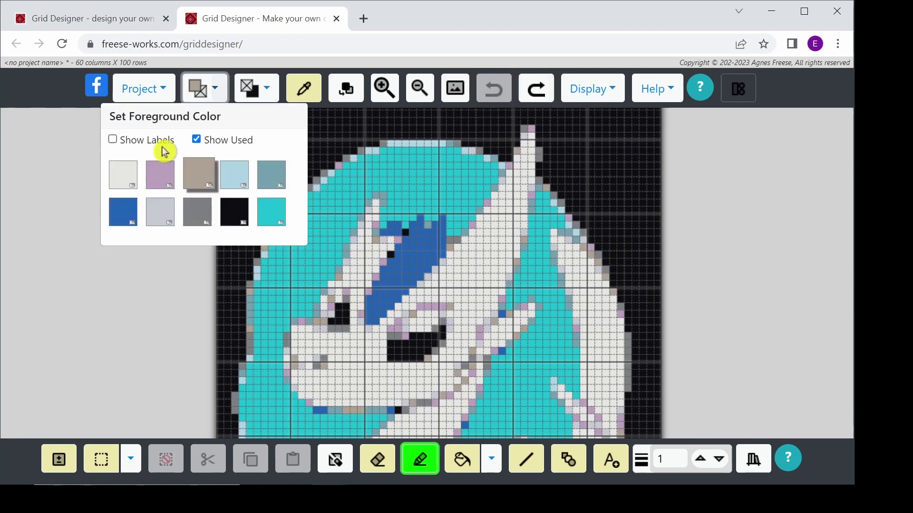
left_click(280, 216)
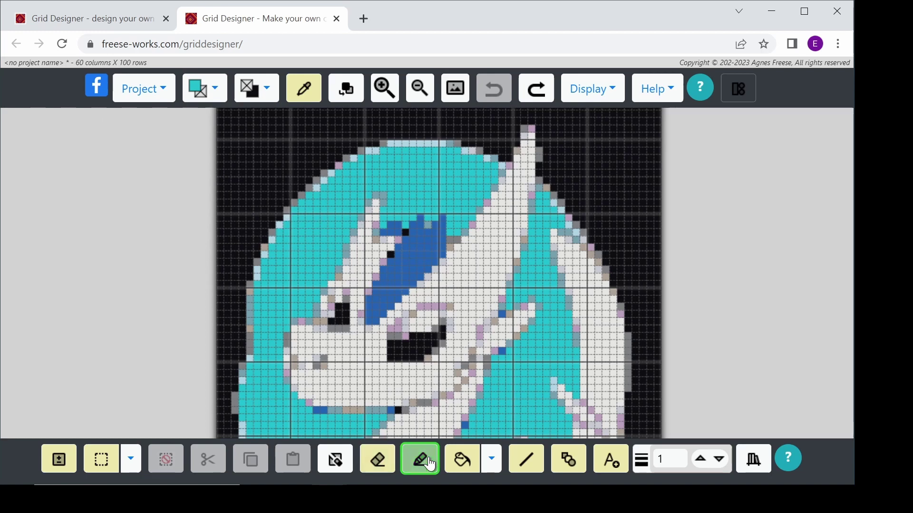
Paint the pale outline cells along the oval's top edge turquoise with the Pencil, undoing the stray stroke into the black background.
left_click(385, 96)
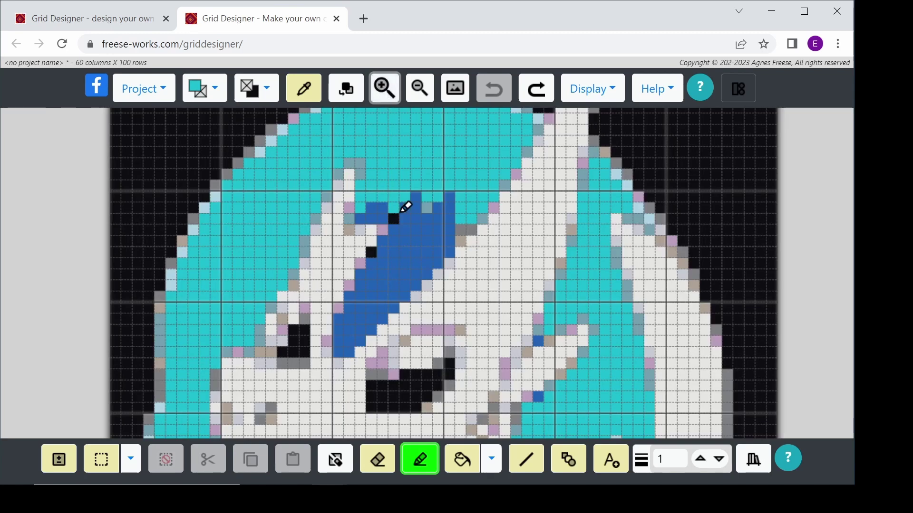
left_click(401, 210)
scroll(405, 207, "up", 1)
scroll(405, 207, "up", 1)
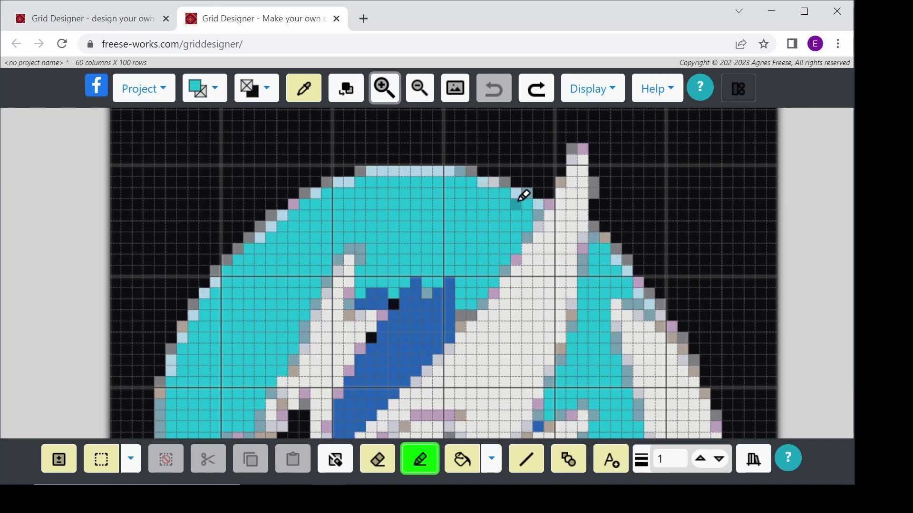
left_click(534, 199)
mouse_move(534, 195)
left_mouse_down()
mouse_move(515, 194)
mouse_move(472, 171)
mouse_move(367, 171)
mouse_move(273, 216)
mouse_move(282, 215)
mouse_move(171, 172)
mouse_move(144, 139)
left_mouse_up()
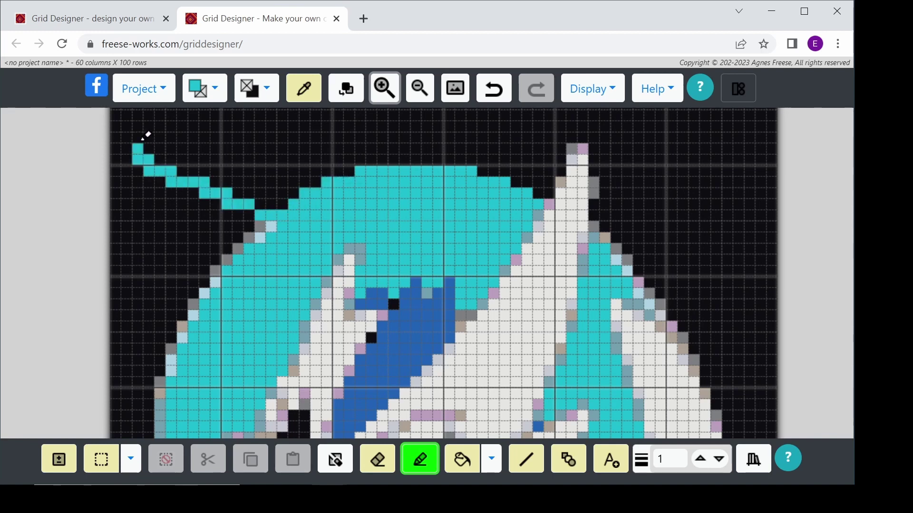
left_click(493, 89)
Paint the outline cells down the oval's upper-left side turquoise, undoing the black touch-ups and adding one more turquoise edge cell.
mouse_move(275, 210)
left_mouse_down()
mouse_move(275, 242)
mouse_move(264, 227)
mouse_move(252, 257)
mouse_move(249, 239)
mouse_move(247, 248)
mouse_move(230, 247)
mouse_move(236, 265)
mouse_move(218, 273)
mouse_move(214, 297)
mouse_move(203, 284)
mouse_move(194, 329)
mouse_move(184, 326)
mouse_move(175, 352)
mouse_move(175, 388)
mouse_move(162, 385)
mouse_move(164, 415)
mouse_move(228, 388)
left_mouse_up()
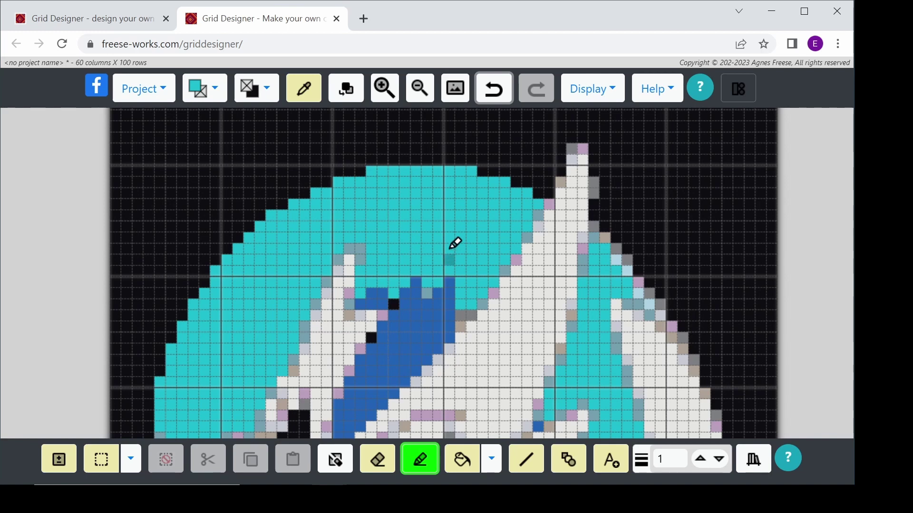
left_click(497, 98)
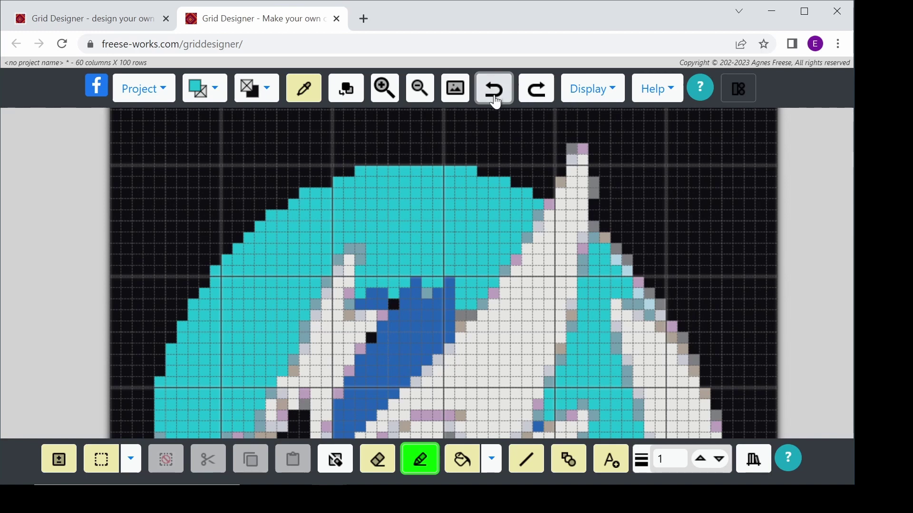
left_click(496, 101)
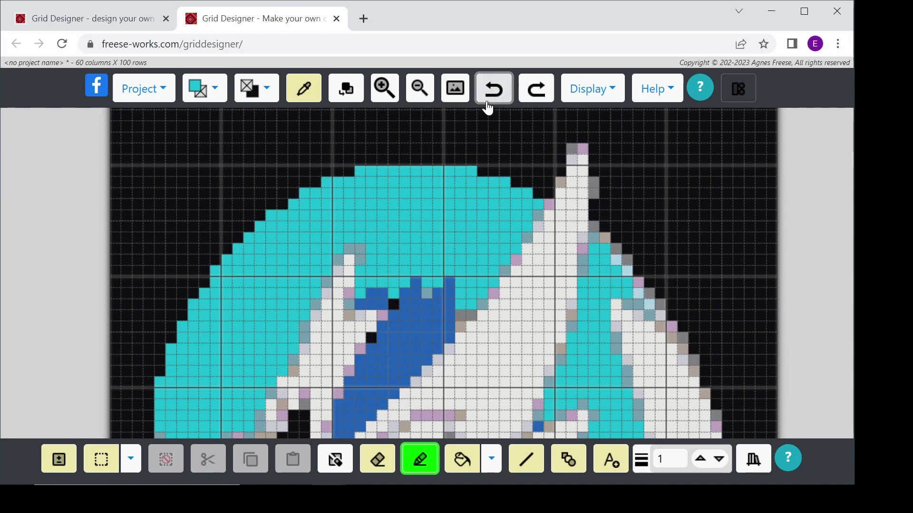
left_click(288, 201)
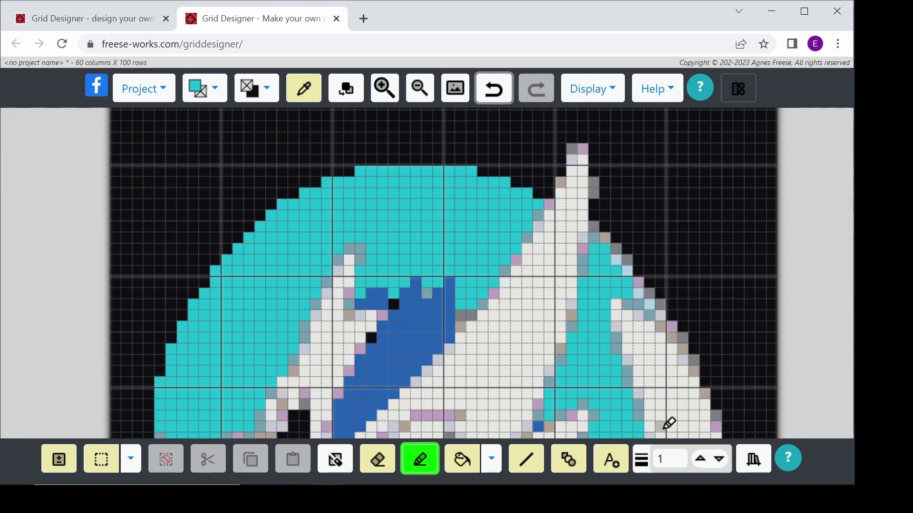
Try Pencil strokes at line thickness 3 in turquoise and black, undo both, and set the thickness back to 1.
left_click(642, 463)
left_click(700, 461)
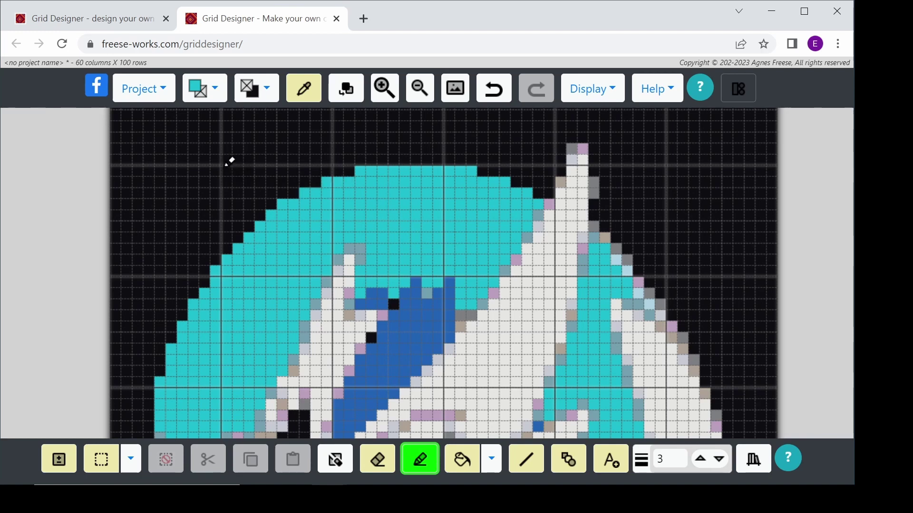
mouse_move(166, 170)
left_mouse_down()
mouse_move(242, 138)
mouse_move(248, 146)
left_mouse_up()
mouse_move(309, 238)
left_mouse_down()
mouse_move(292, 258)
mouse_move(355, 222)
mouse_move(452, 210)
mouse_move(448, 228)
left_mouse_up()
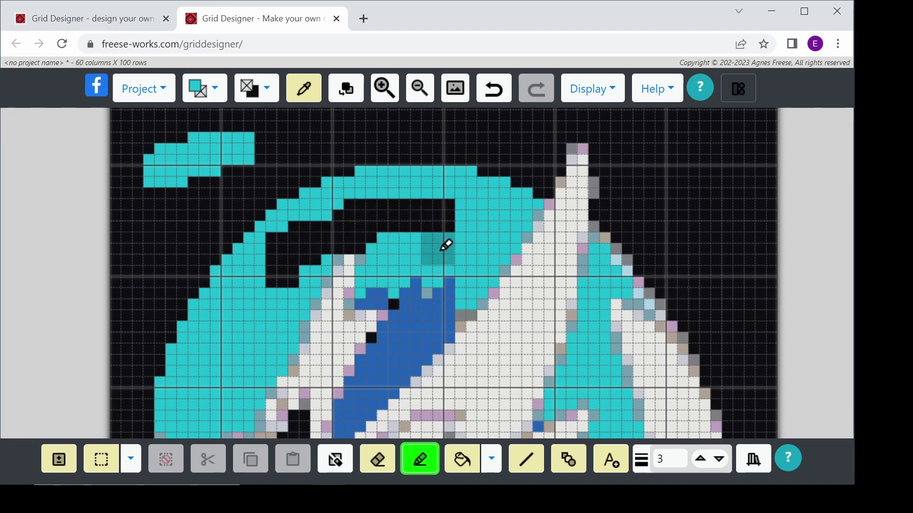
left_click(492, 93)
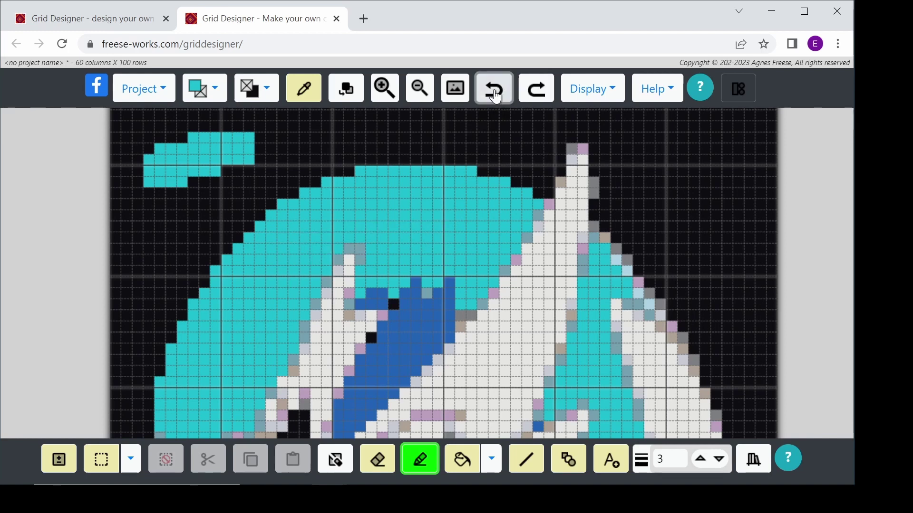
left_click(488, 95)
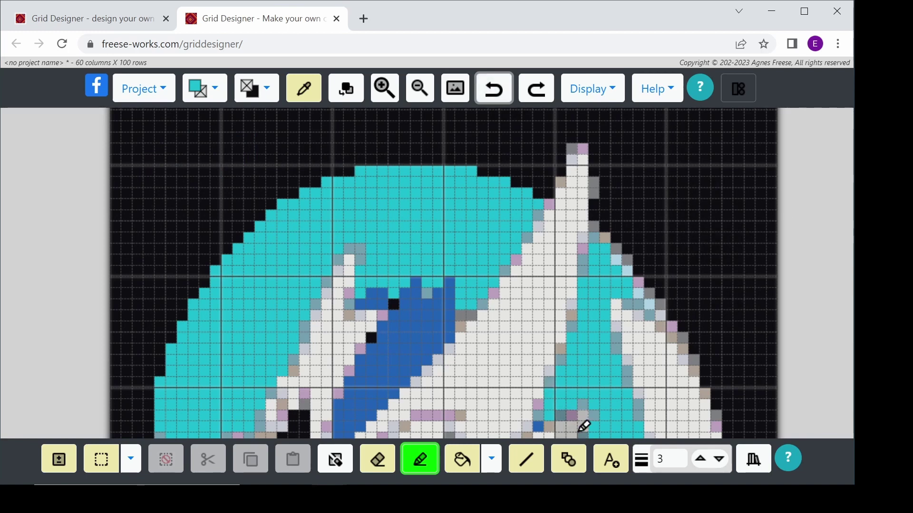
left_click(718, 462)
left_click(720, 462)
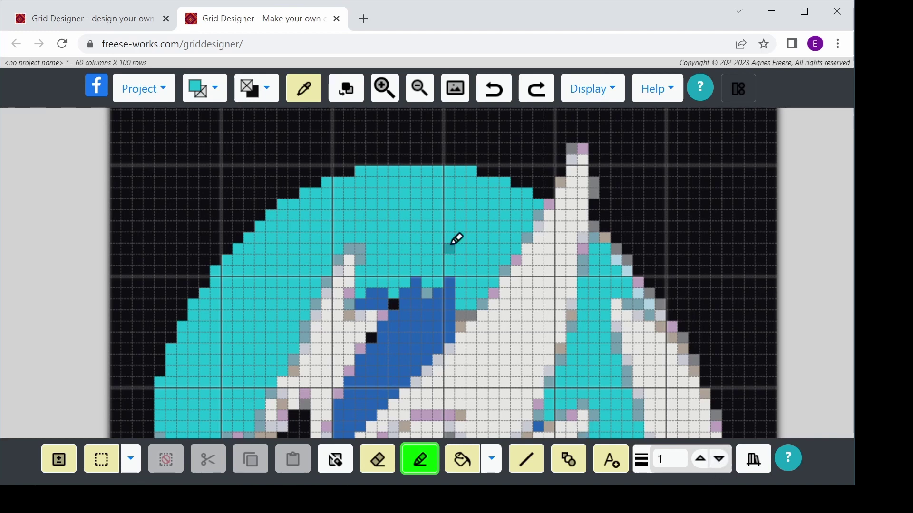
Save the Dragon project.
left_click(144, 88)
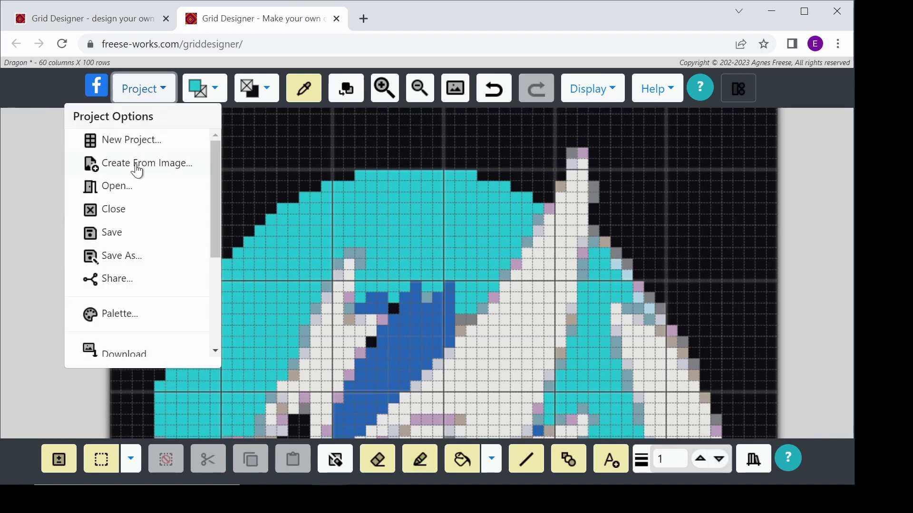
left_click(104, 233)
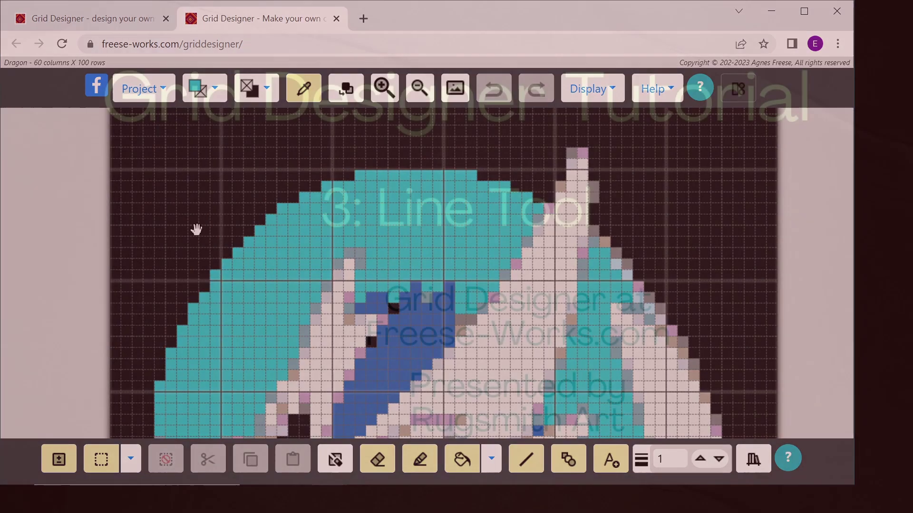